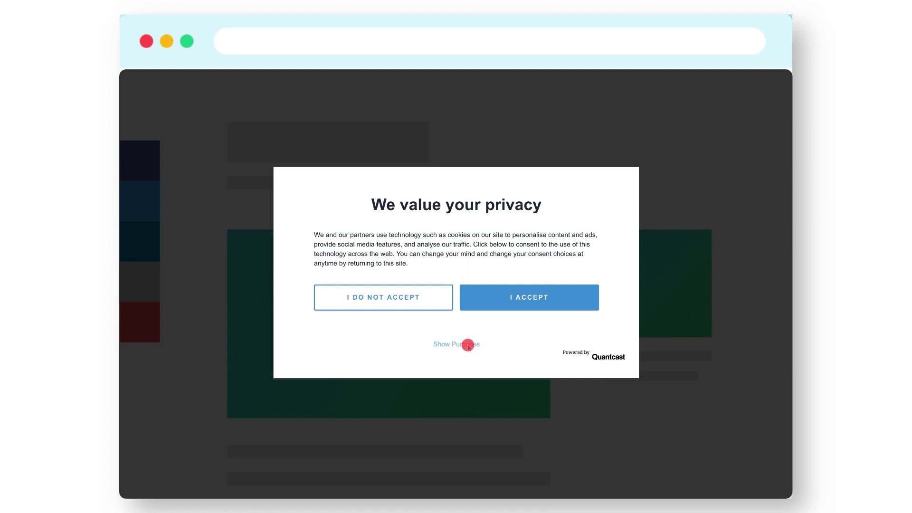
left_click(468, 343)
scroll(468, 332, "down", 5)
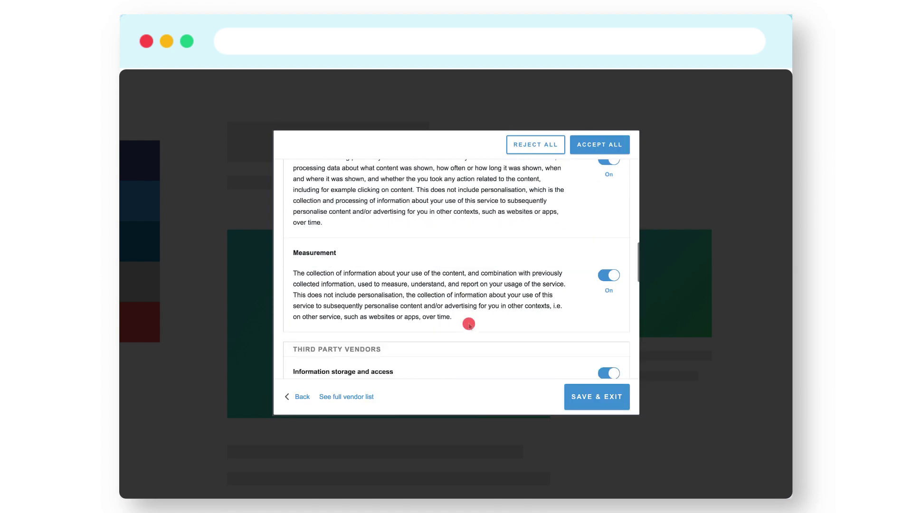
left_click(609, 305)
left_click(608, 189)
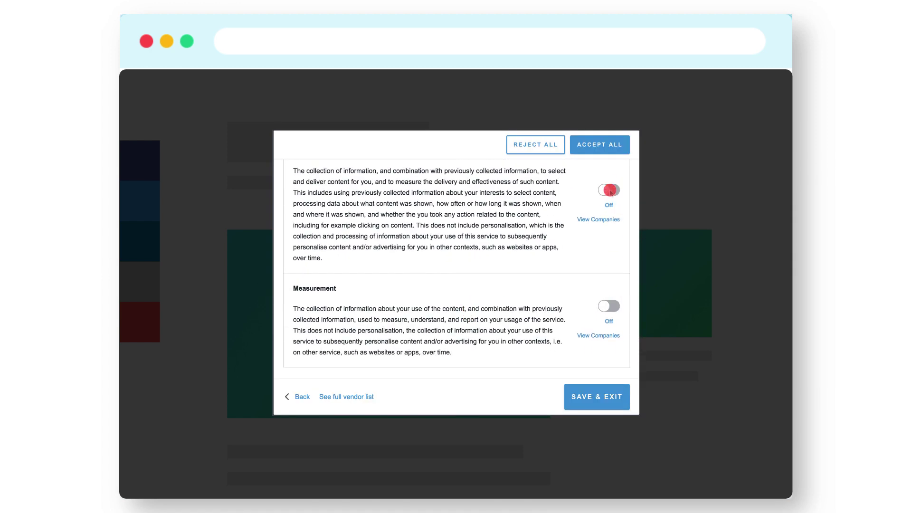
left_click(358, 397)
scroll(513, 321, "down", 10)
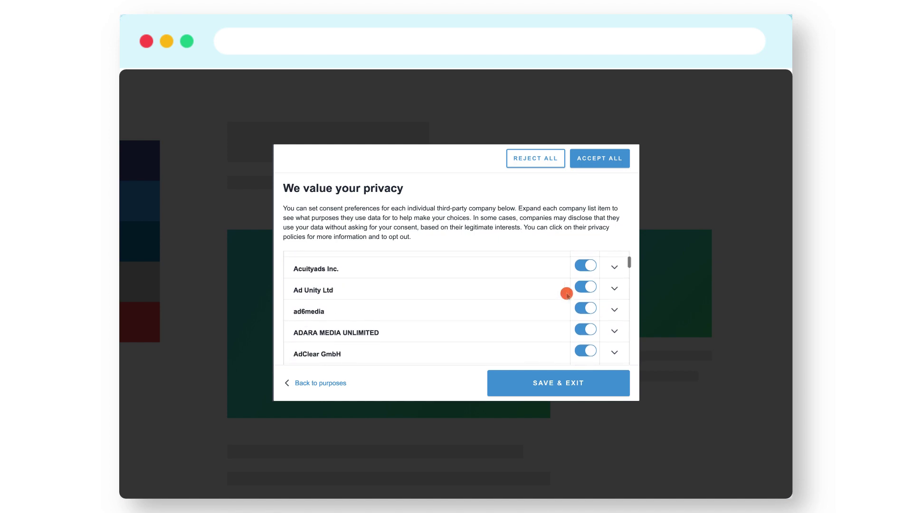
scroll(567, 294, "down", 20)
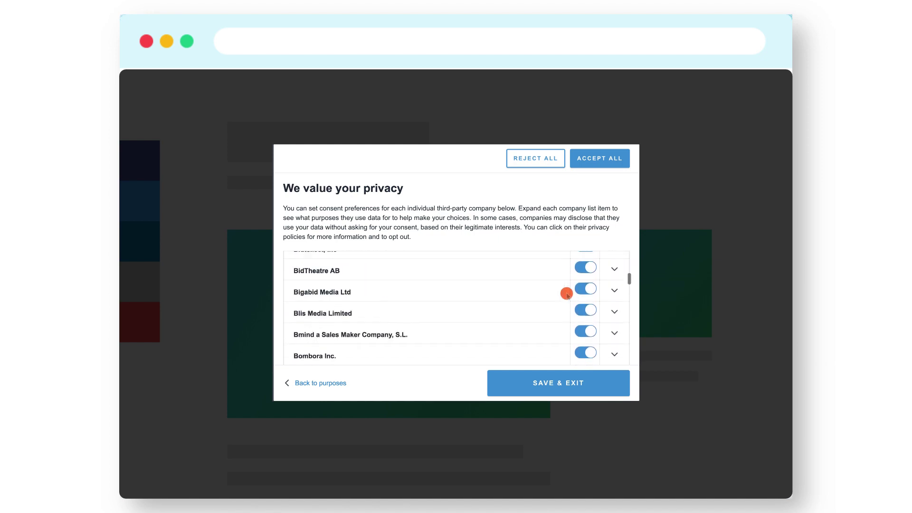
scroll(567, 294, "down", 8)
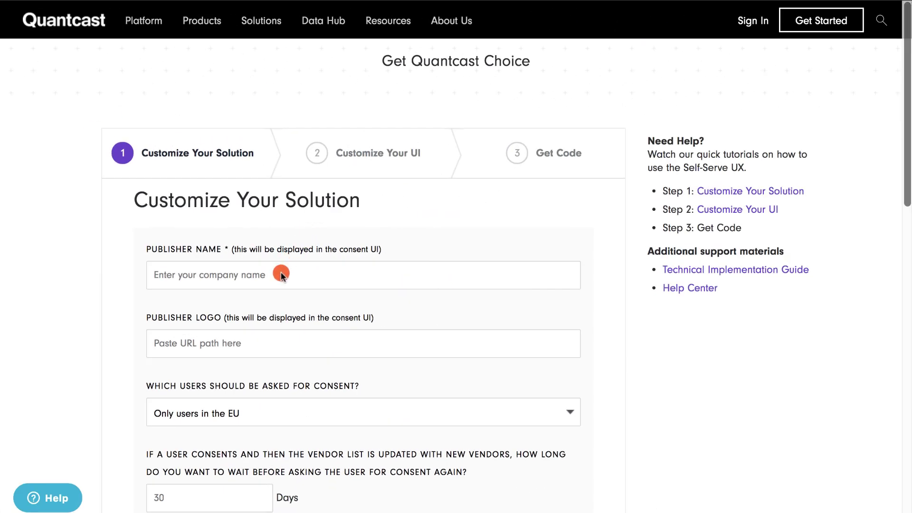
Enter AddThis as the publisher name and paste the AddThis logo image URL as the publisher logo.
left_click(266, 274)
type("AddT")
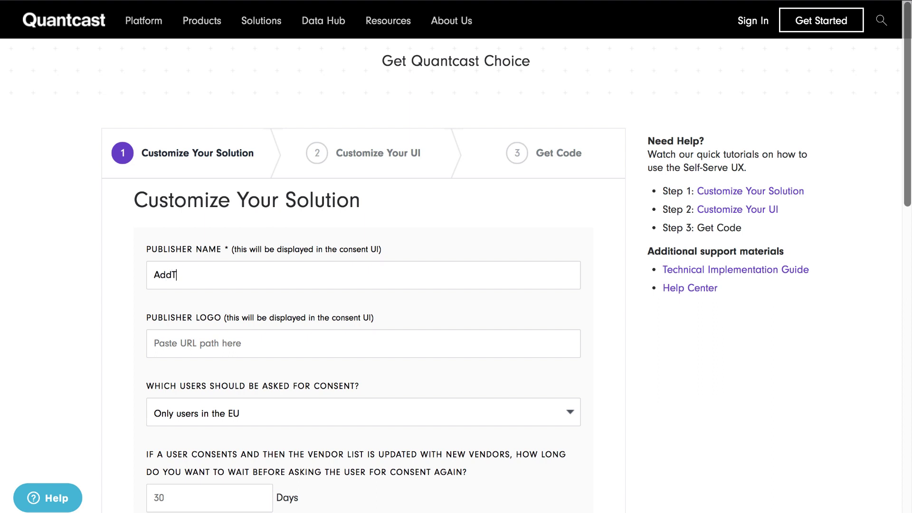
type("his")
left_click(235, 343)
type("https://www.addthis.com/dietsite-assets/images/nav/logo-0462ba63ae.png")
Keep consent requests limited to 'Only users in the EU'.
scroll(235, 343, "down", 2)
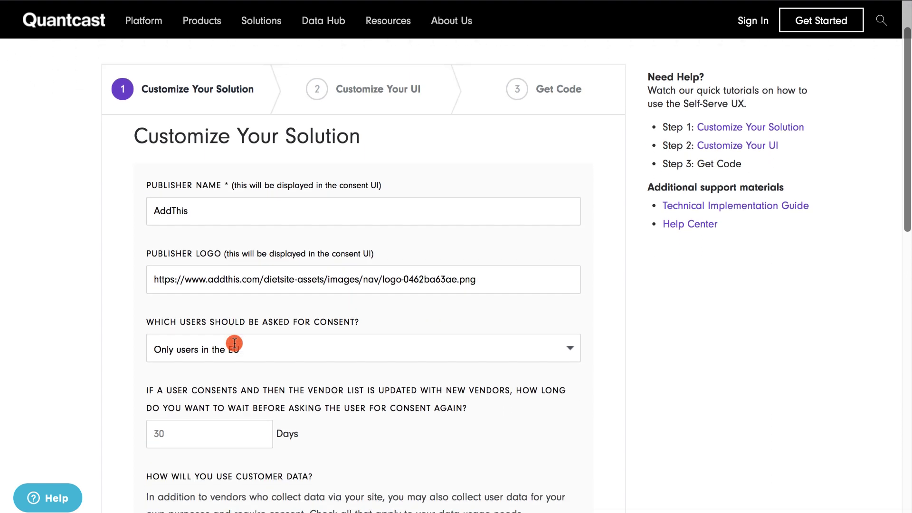
scroll(235, 343, "down", 2)
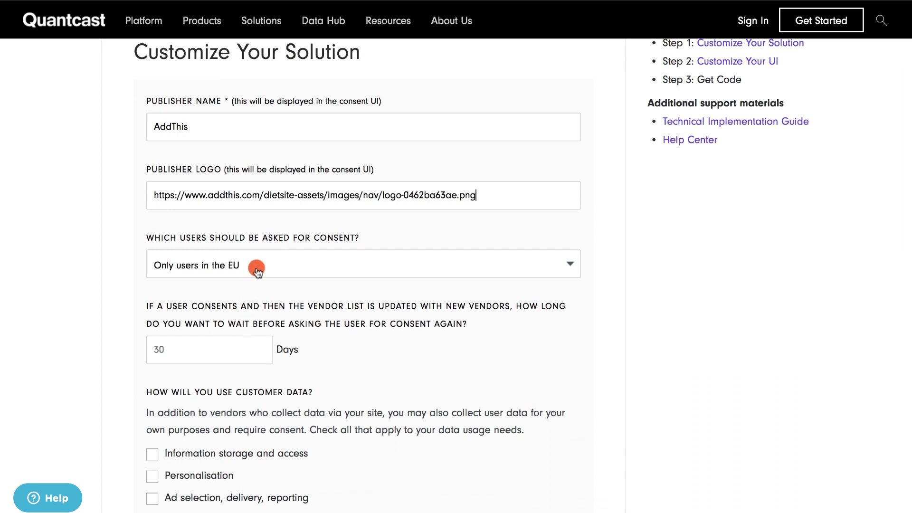
left_click(257, 269)
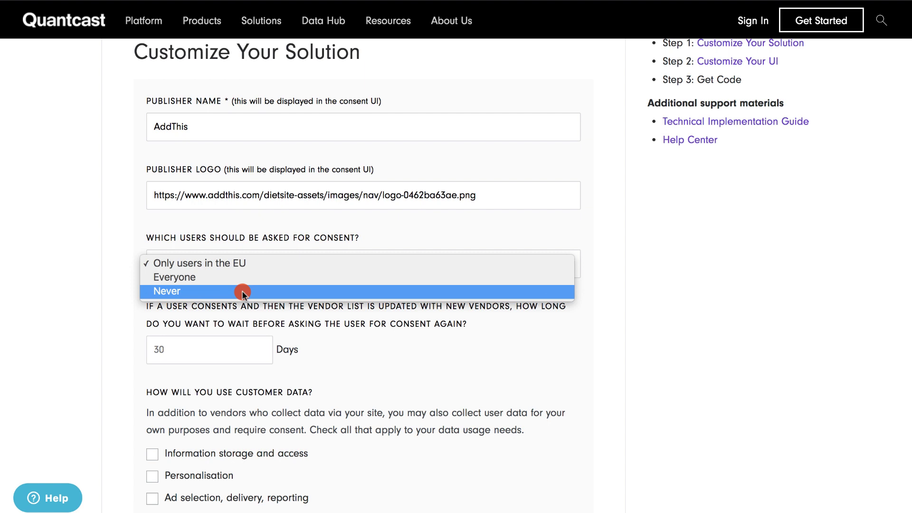
left_click(232, 264)
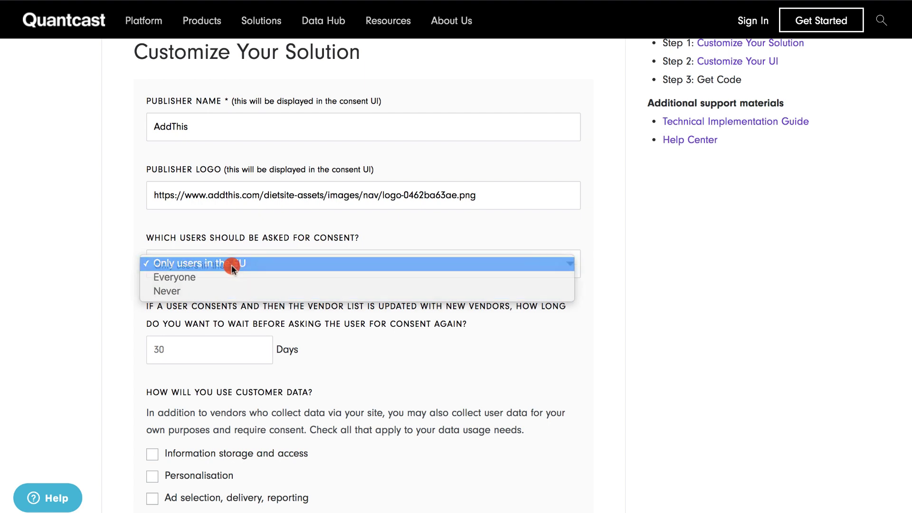
Keep the re-consent waiting period at 30 days.
scroll(233, 265, "down", 2)
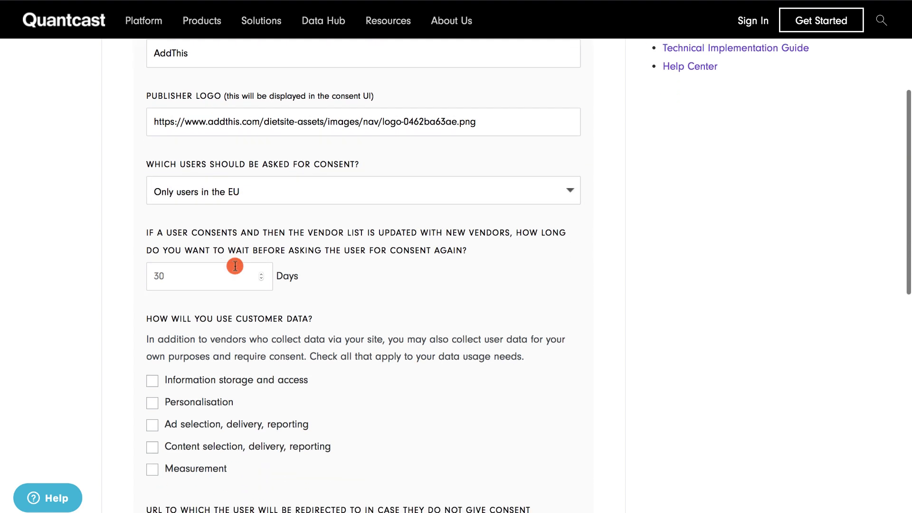
left_click(234, 267)
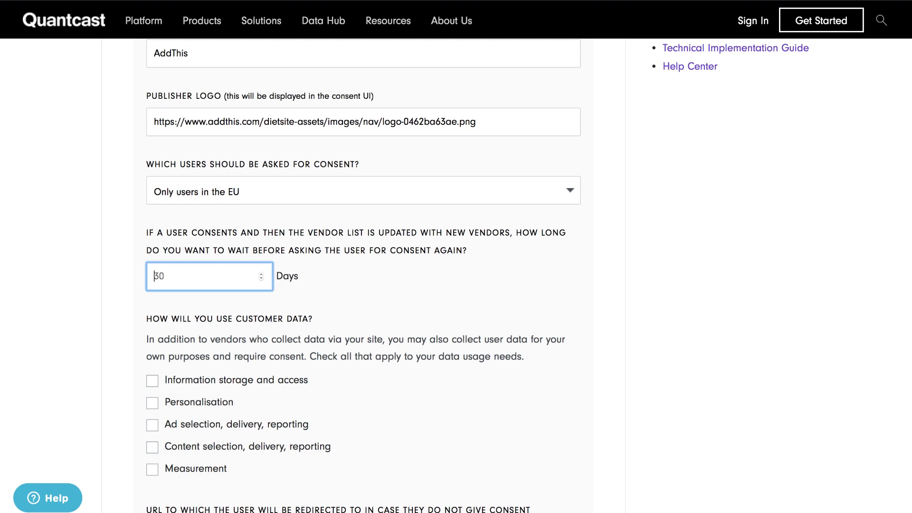
key("Tab")
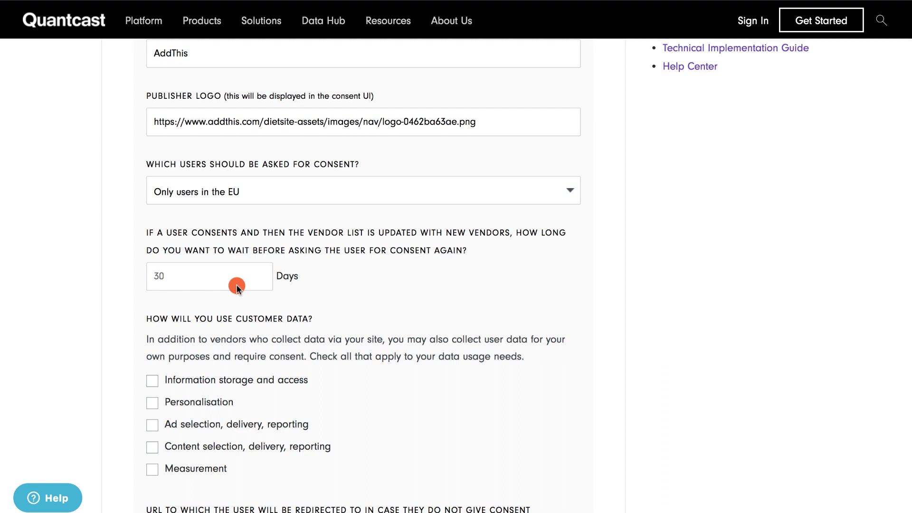
scroll(227, 279, "down", 3)
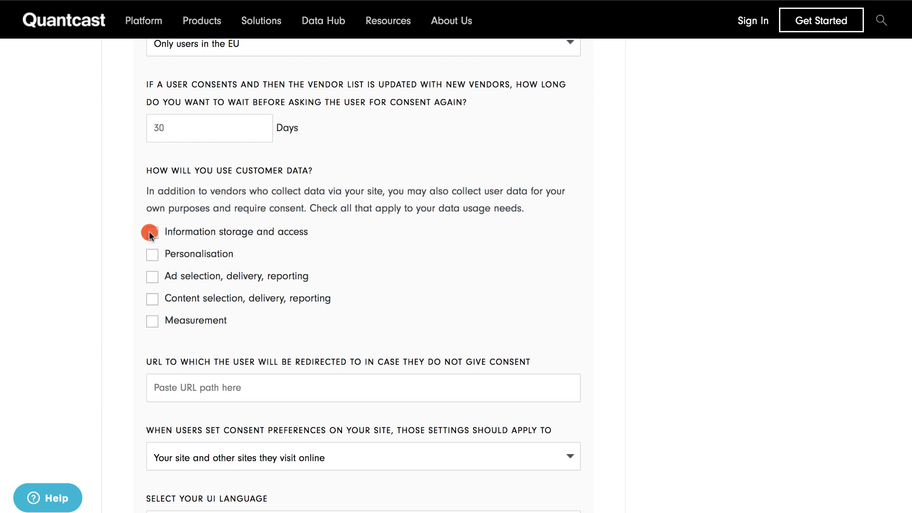
key("shift+Tab")
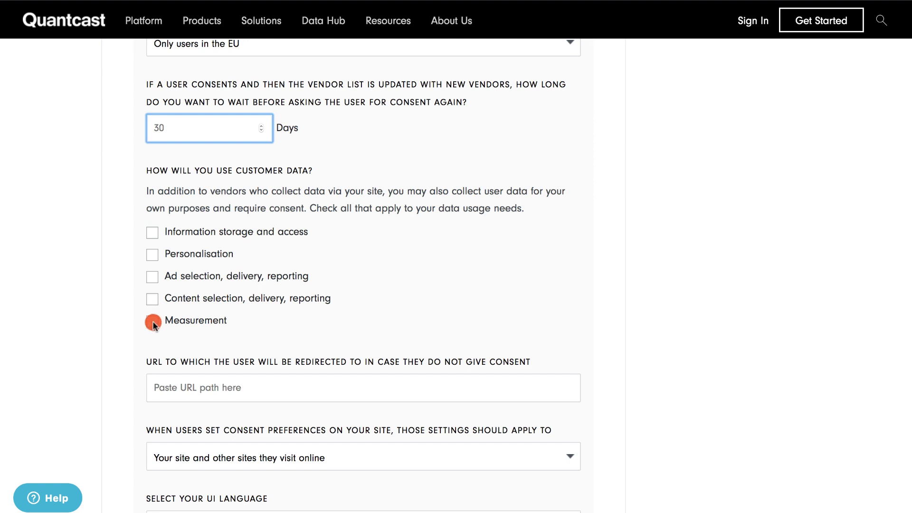
Tick all five data uses: storage and access, personalisation, ad selection, content selection, measurement.
left_click(152, 231)
left_click(152, 282)
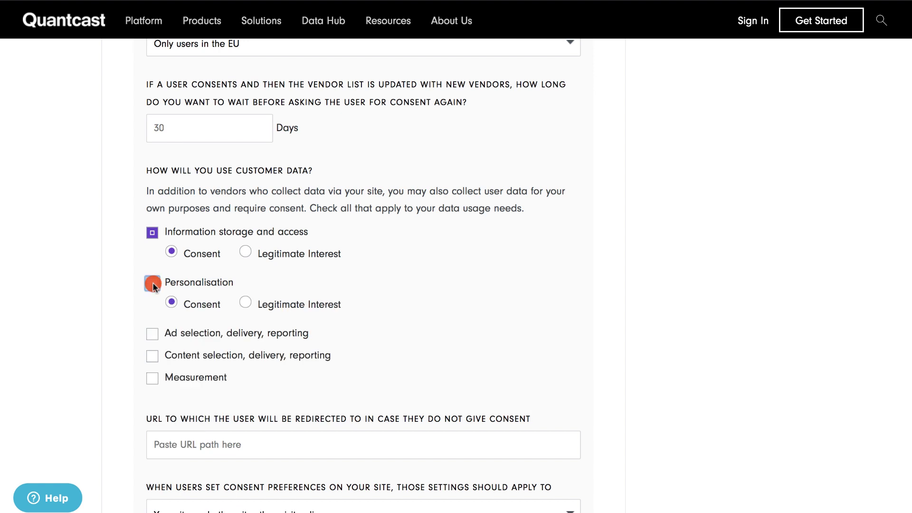
left_click(152, 333)
left_click(152, 384)
left_click(152, 434)
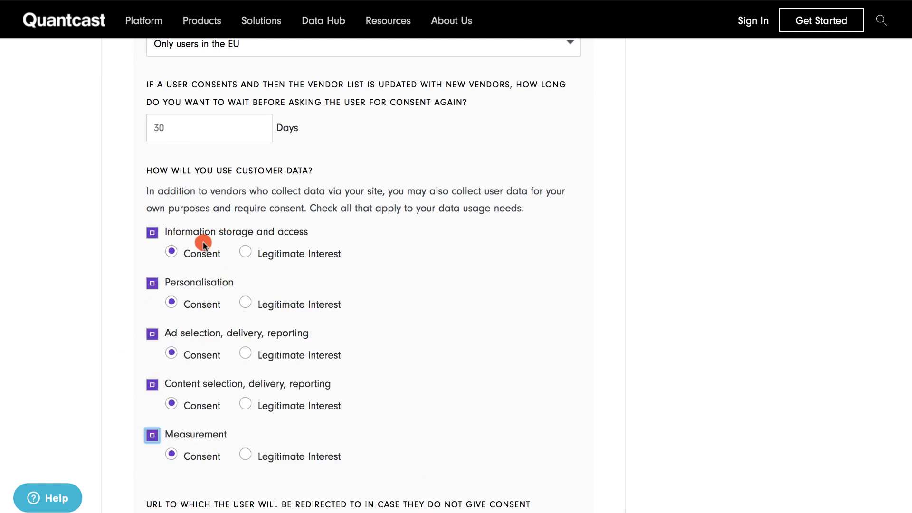
Paste the AddThis privacy policy URL as the no-consent redirect address.
scroll(203, 241, "down", 5)
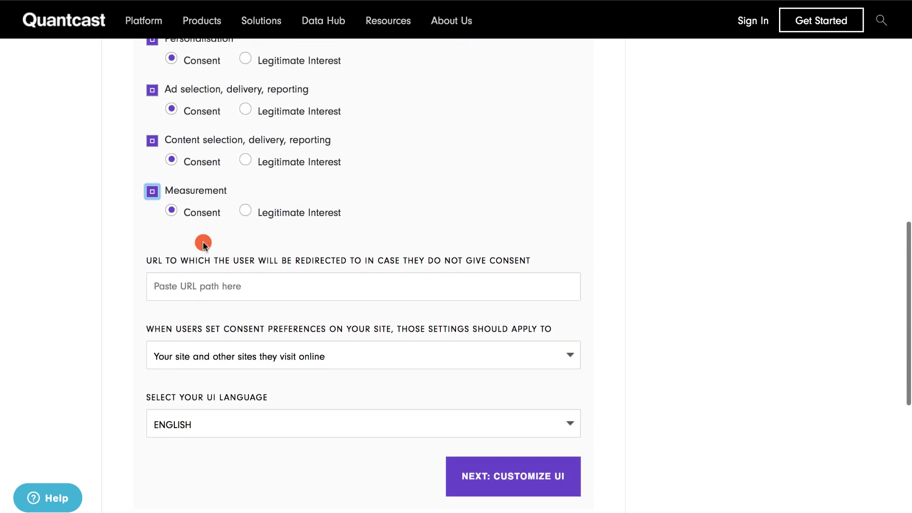
left_click(164, 285)
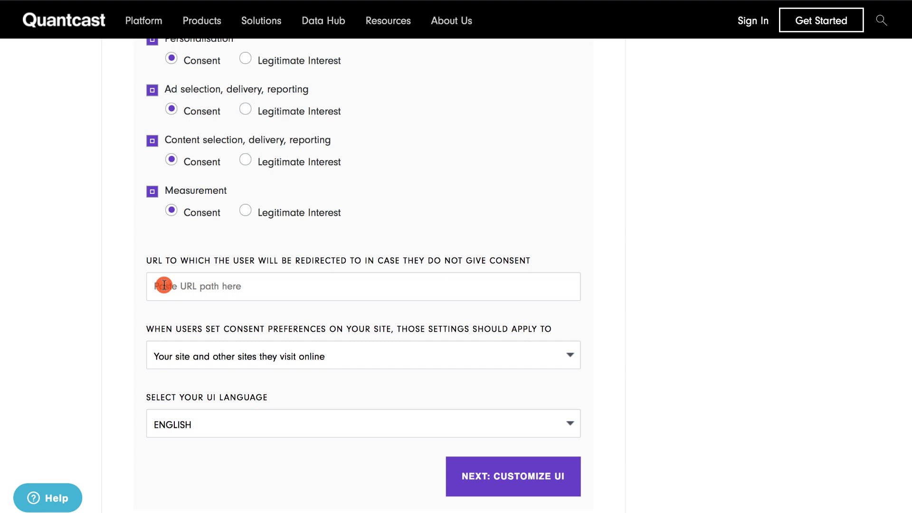
type("https://www.addthis.com/privacy/privacy-policy/")
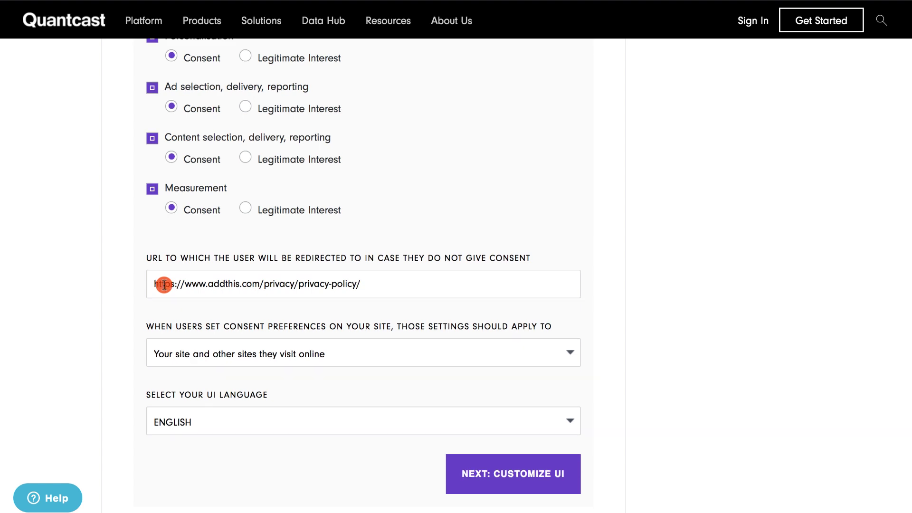
Apply consent settings to 'Your site only' and keep ENGLISH as the interface language.
scroll(164, 285, "down", 2)
left_click(260, 298)
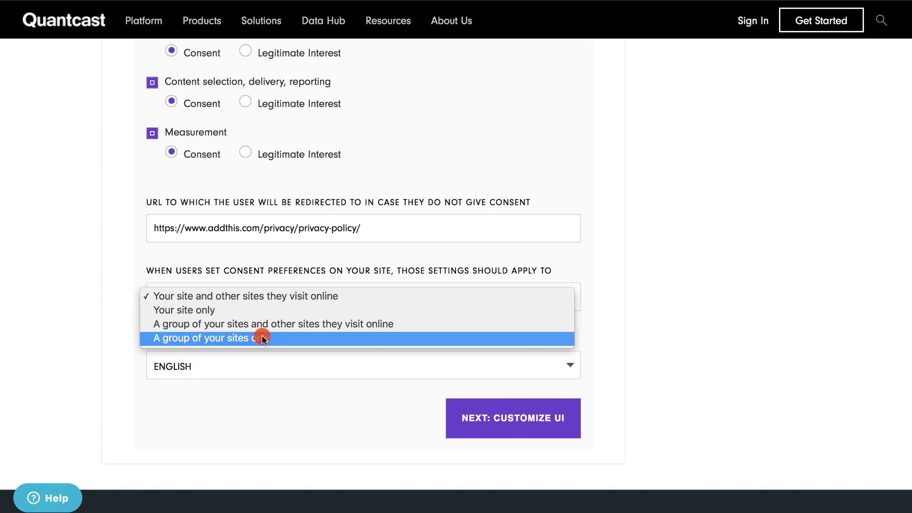
left_click(267, 310)
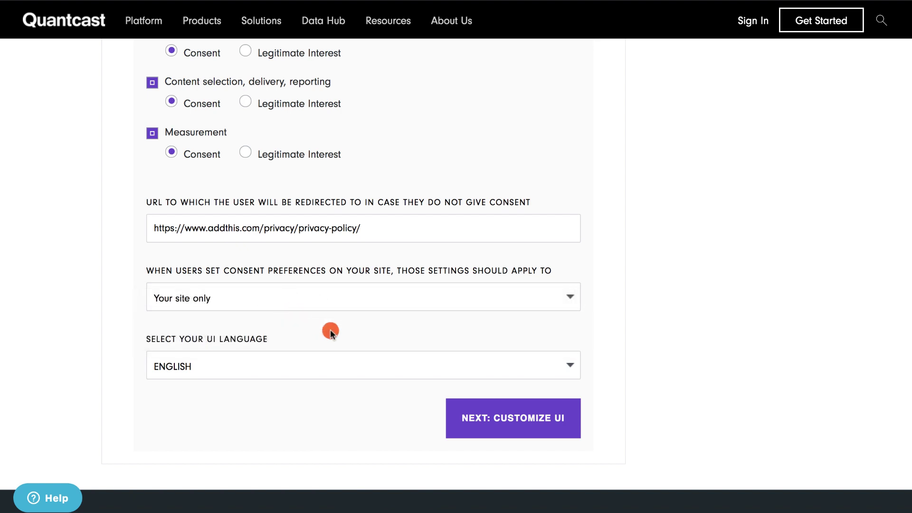
left_click(353, 354)
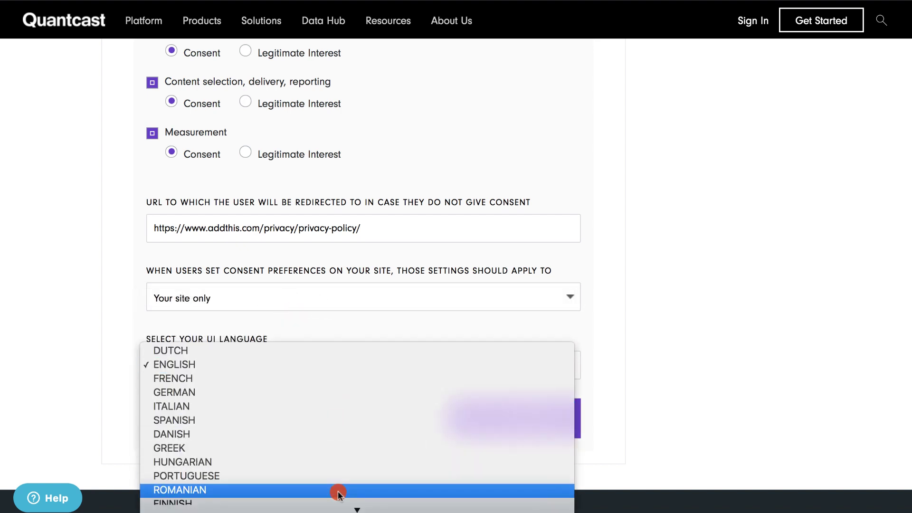
left_click(335, 367)
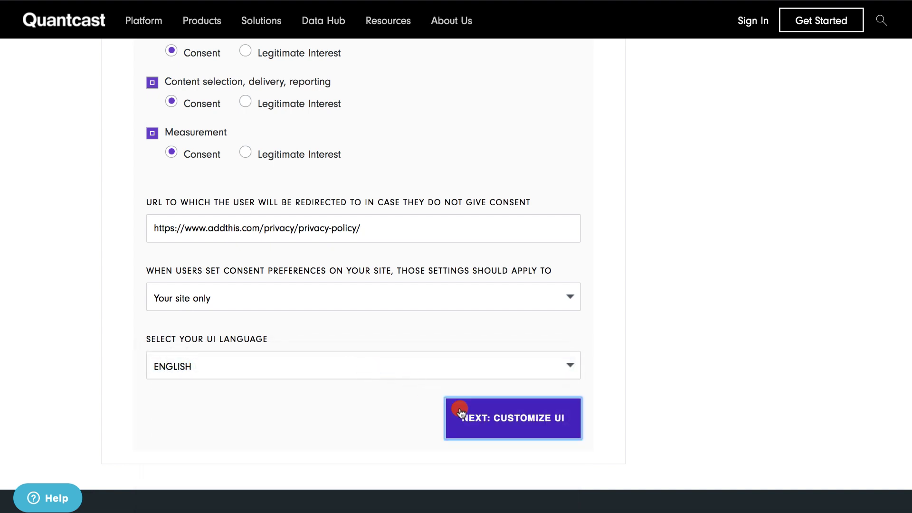
Go to Customize Your UI and preview the Centered box and Bottom tray modal layouts.
left_click(460, 409)
scroll(459, 409, "down", 3)
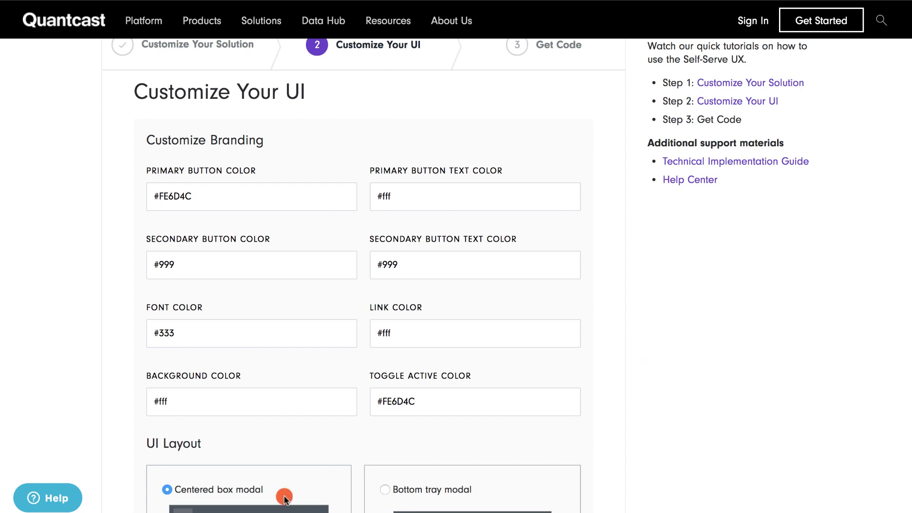
scroll(367, 442, "down", 8)
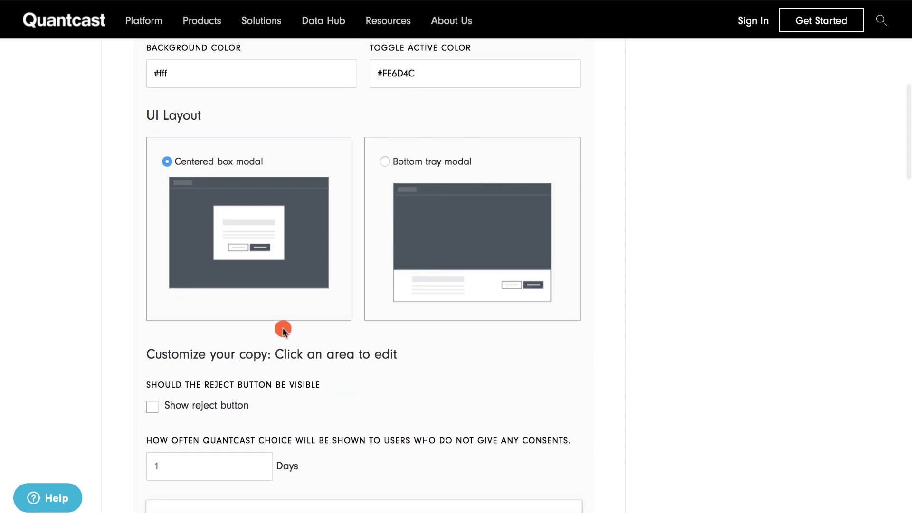
left_click(168, 164)
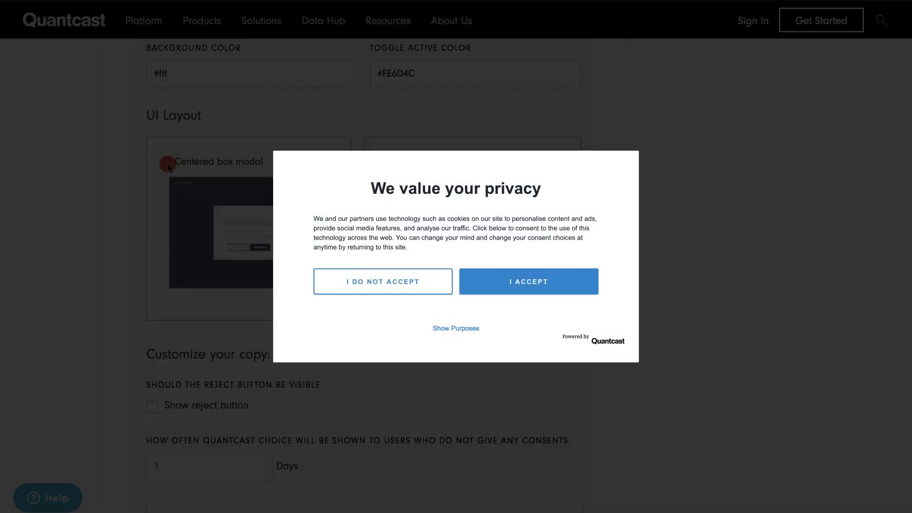
left_click(383, 160)
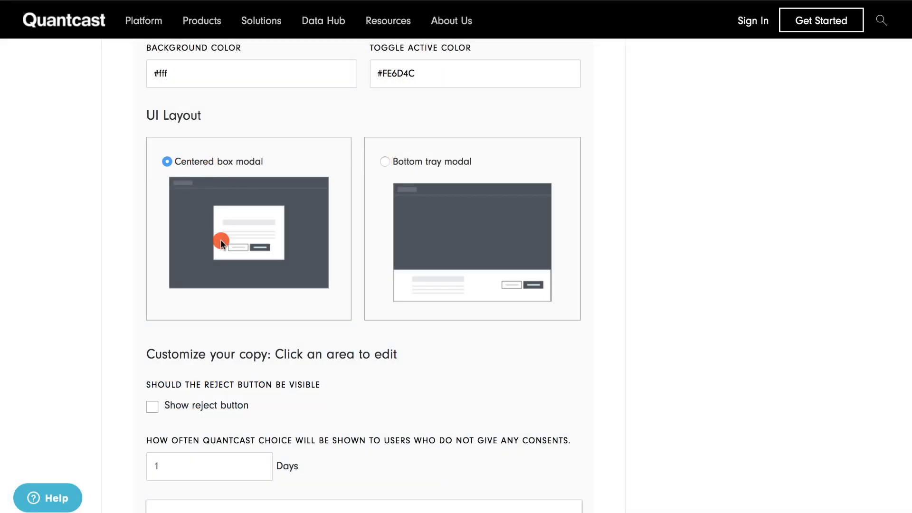
Select the 'We value your privacy' heading on the initial consent screen.
scroll(221, 239, "down", 5)
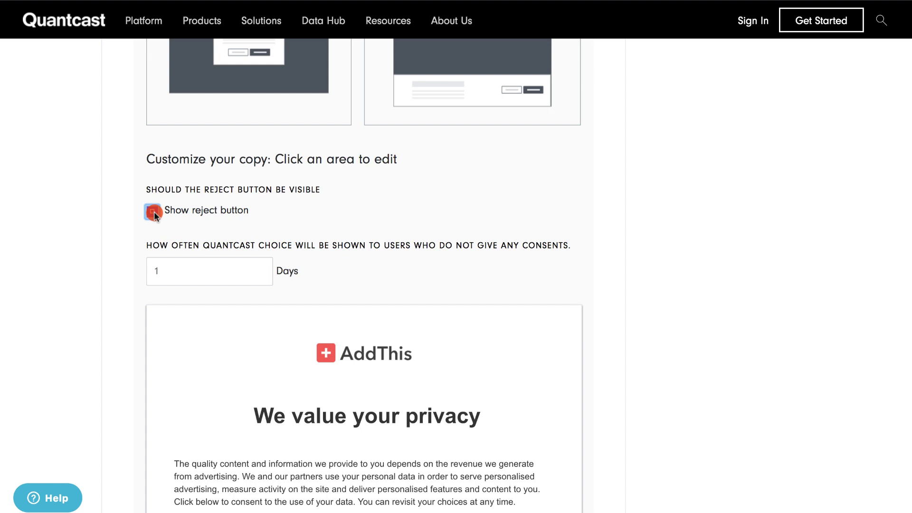
scroll(154, 212, "down", 5)
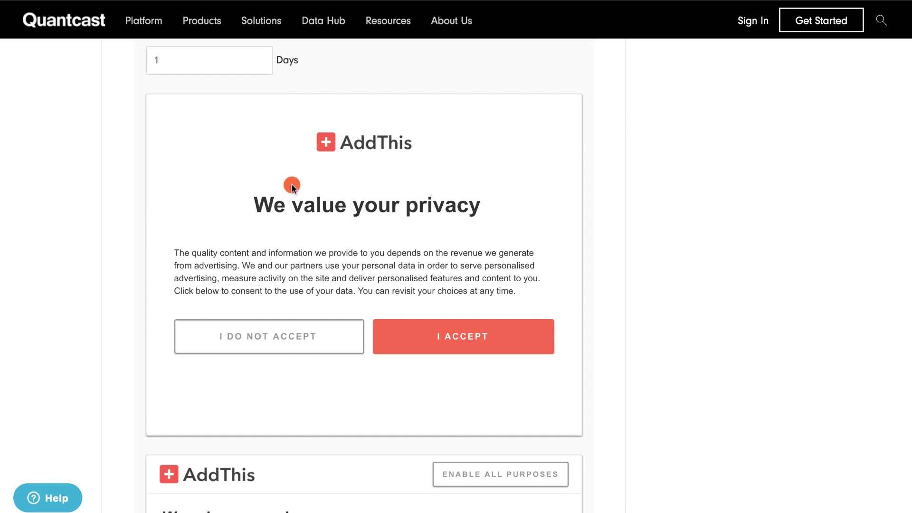
left_click(292, 206)
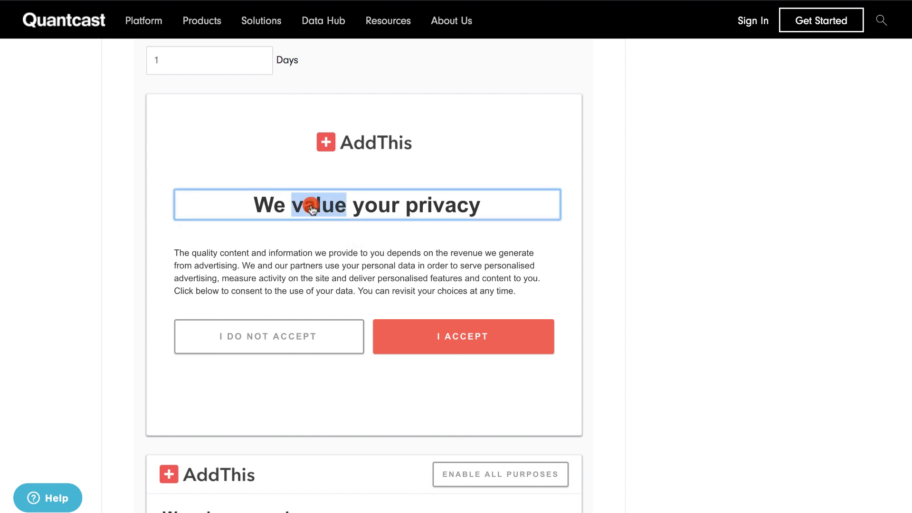
triple_click(310, 208)
Choose the 'We and our partners process your personal data…' preset as body text and save.
left_click(307, 257)
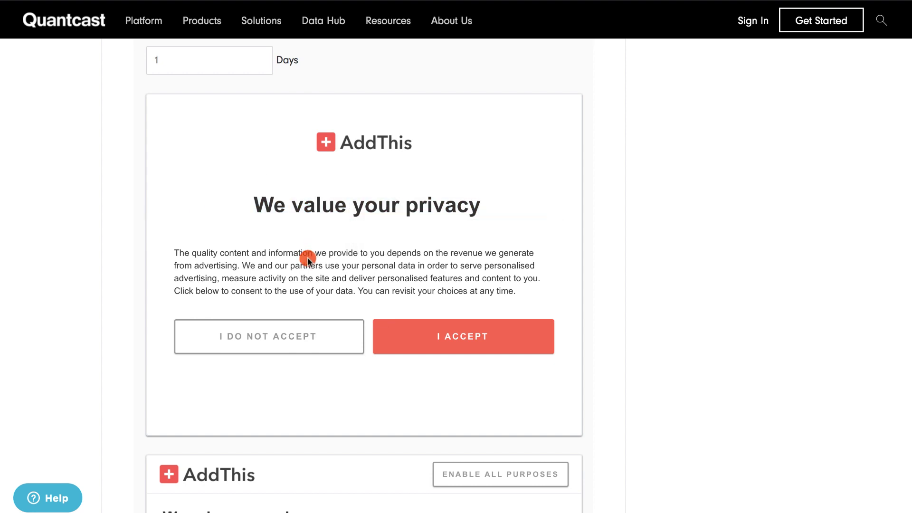
left_click(327, 251)
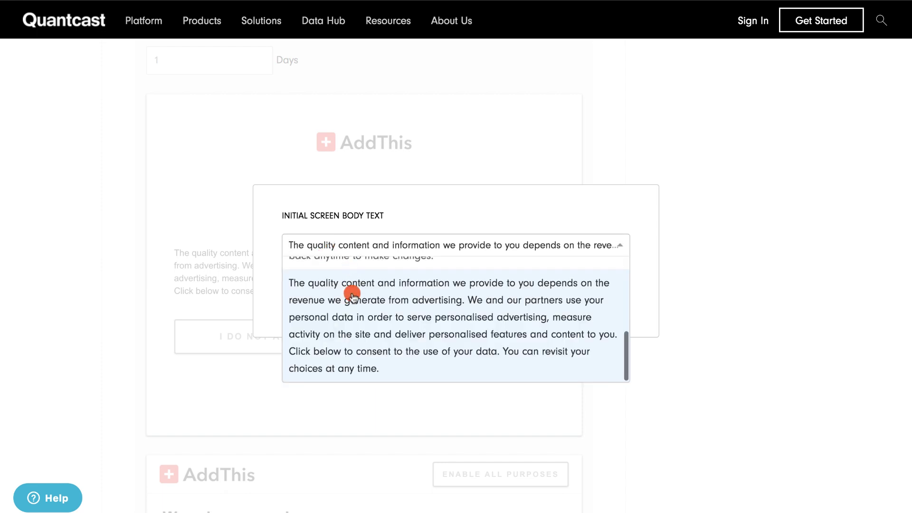
scroll(350, 291, "up", 3)
scroll(352, 295, "up", 3)
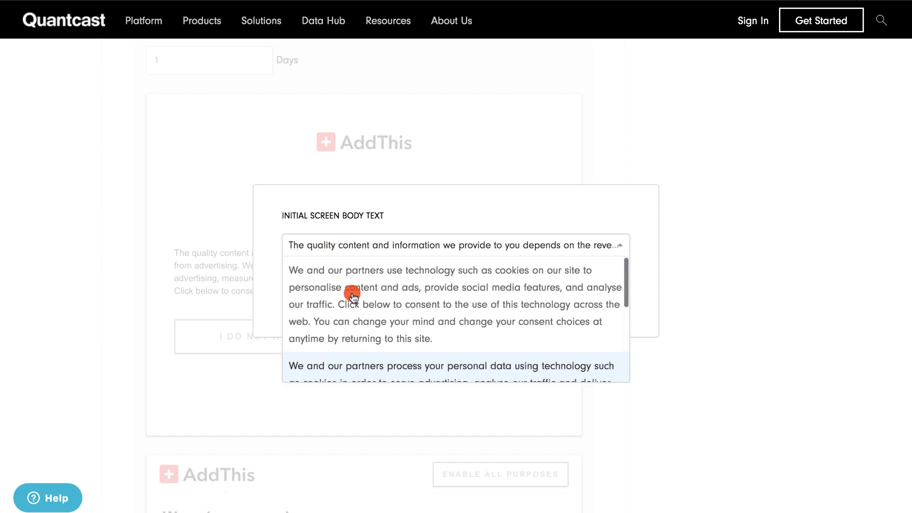
scroll(352, 295, "down", 1)
scroll(352, 295, "down", 3)
left_click(350, 291)
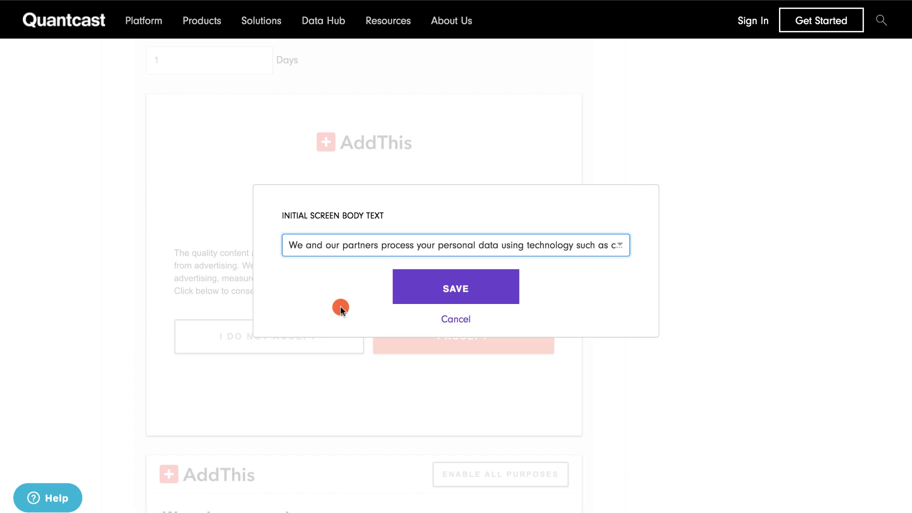
left_click(438, 283)
scroll(438, 283, "down", 9)
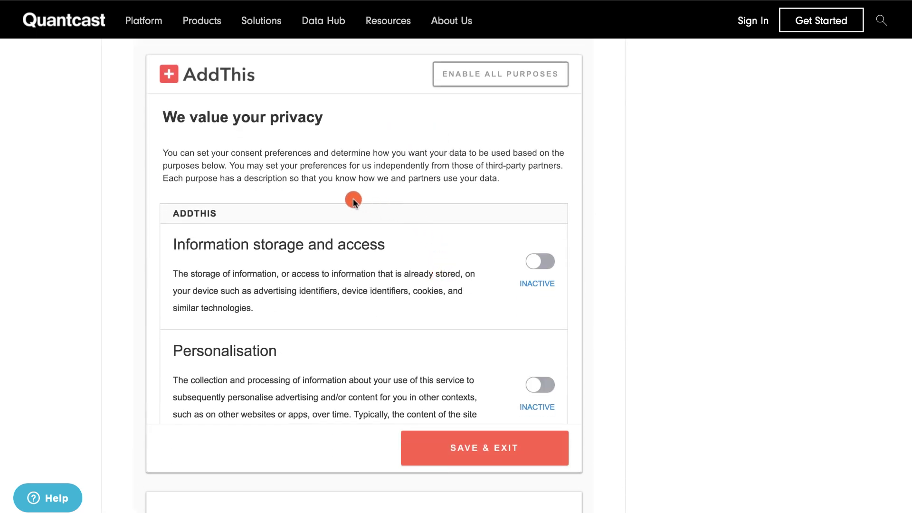
Replace the purposes screen intro paragraph with the pasted cookie-consent text.
triple_click(303, 123)
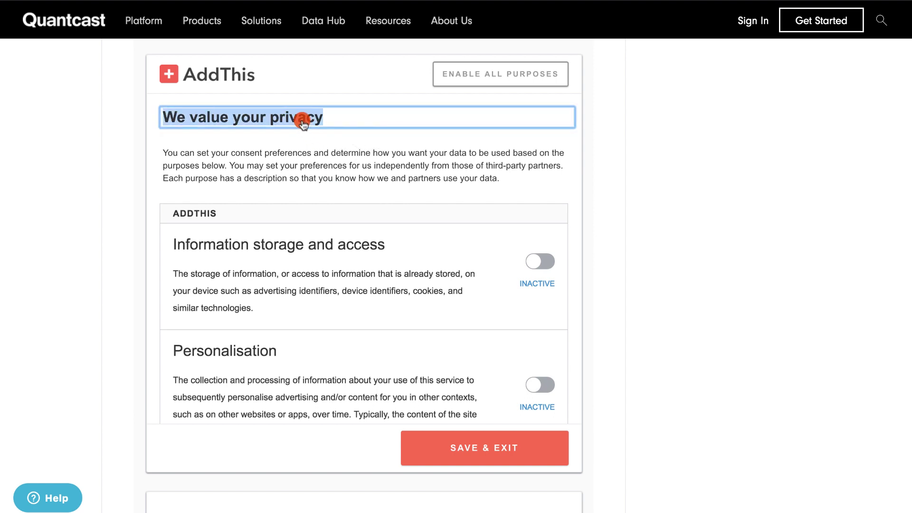
triple_click(321, 156)
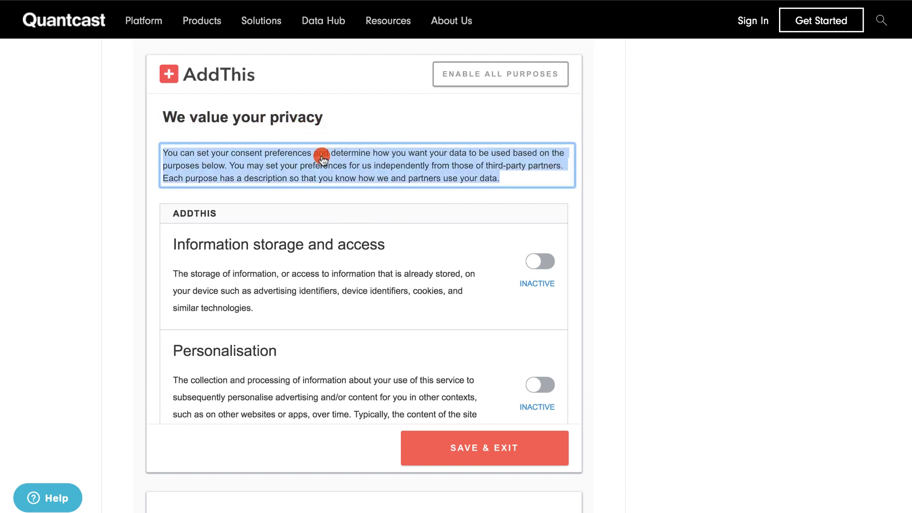
type("This site and our partners use cookies and other technology to personalize our site and content to your interests, provide you with interest-based advertising and tailored content across browsers and devices, to provide social media features, and to analyze our traffic. You can set your consent preference for each purpose below.")
left_click(583, 213)
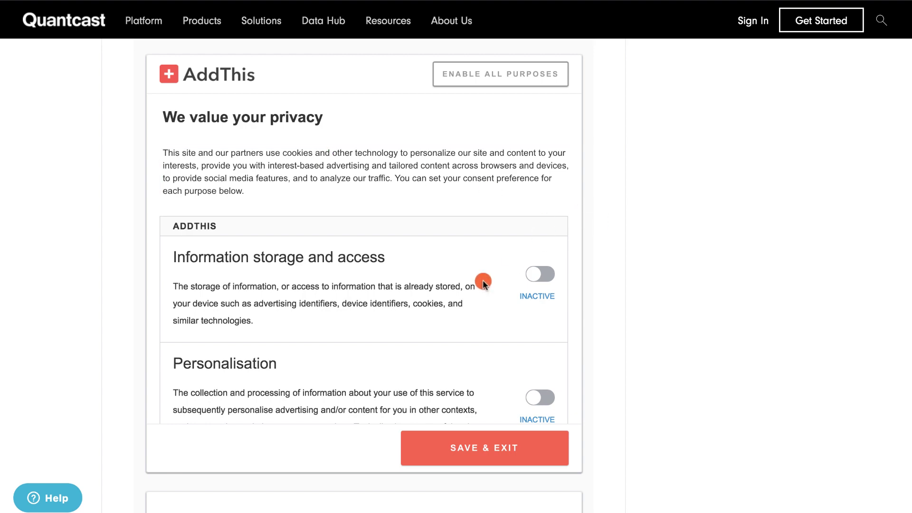
scroll(434, 295, "down", 8)
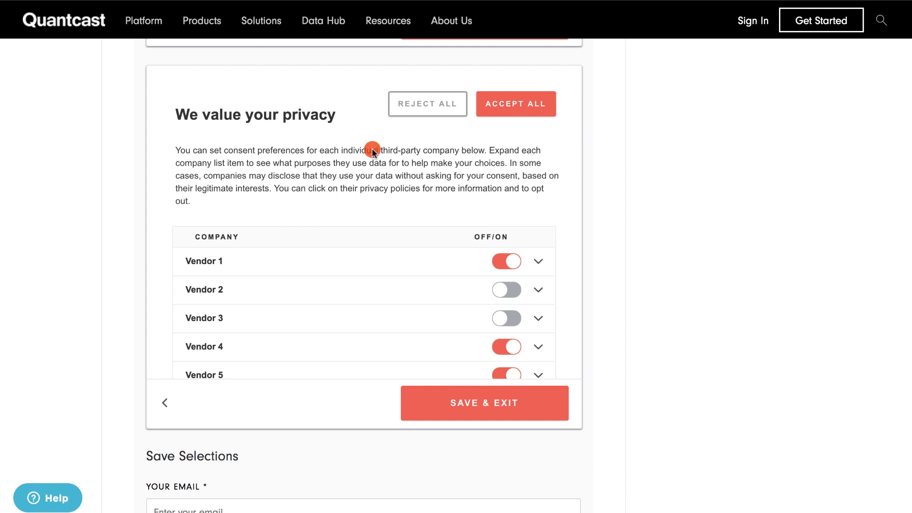
Replace the vendor screen intro with 'You can choose whether to accept or reject cookies…'.
left_click(298, 153)
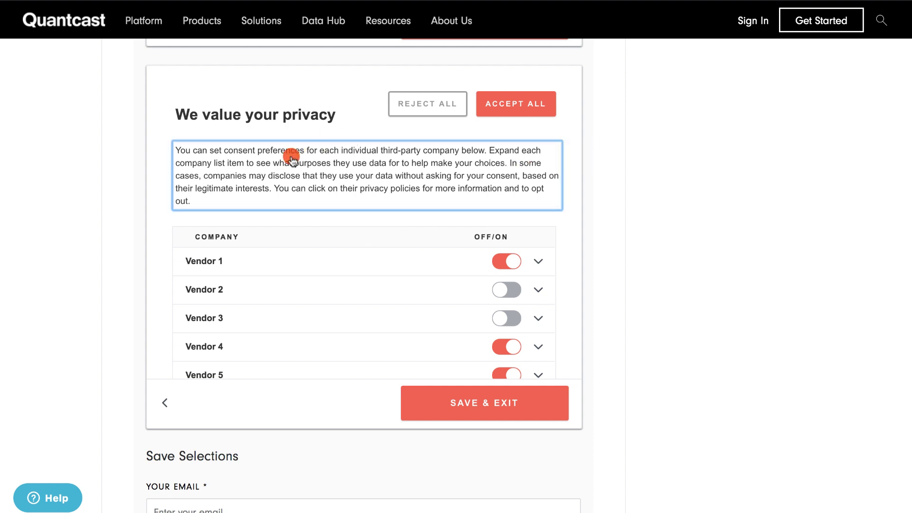
key("super+a")
type("You can choose whether to accept or reject cookies and other technologies from our vendors. These vendors use cookies and other technologies to personalize our site and content to your interests, provide you with interest-based advertising and tailored content across browsers and devices, to provide social media features, and to analyze our traffic. Please click on the vendor for more information about their privacy practices.")
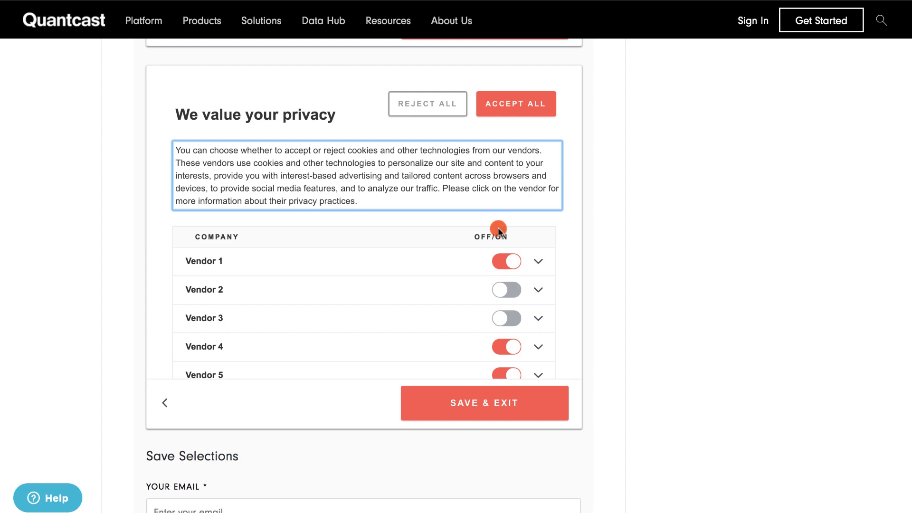
left_click(624, 282)
scroll(623, 282, "down", 8)
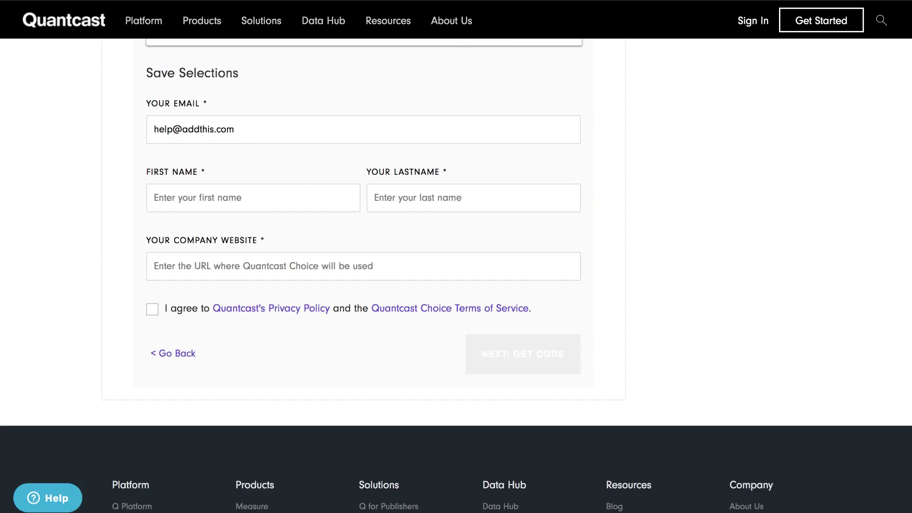
Fill in the first name, last name and company website, and accept the terms.
type("AddThis")
key("Tab")
type("Support")
key("Tab")
type("w")
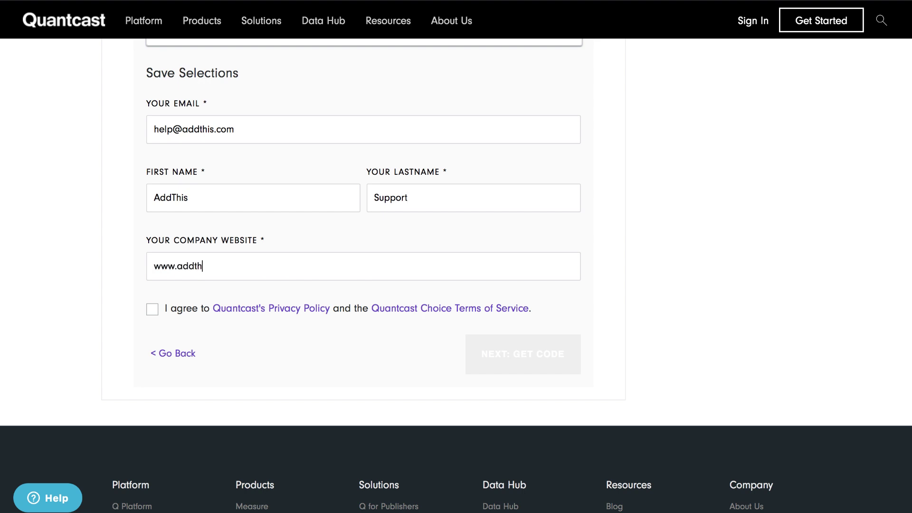
left_click(152, 310)
Generate the consent code with NEXT: GET CODE and copy it to the clipboard.
left_click(525, 352)
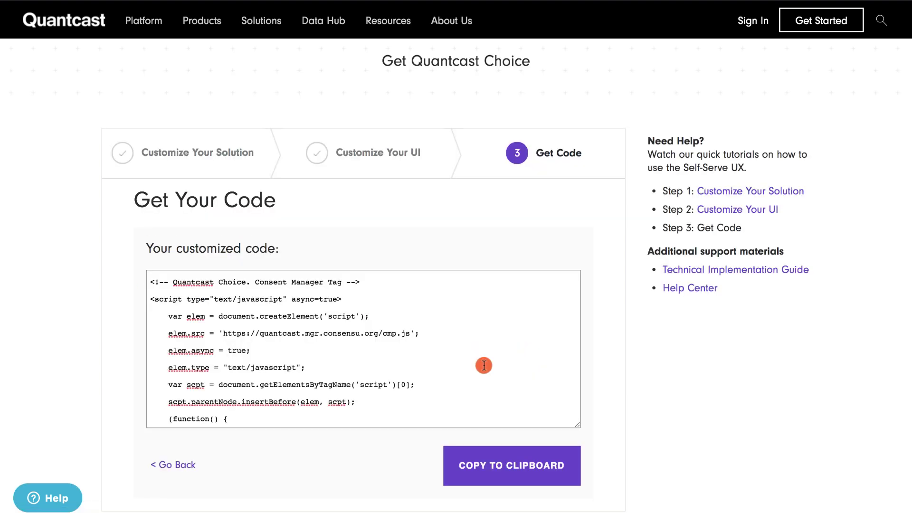
left_click(493, 474)
left_click(285, 153)
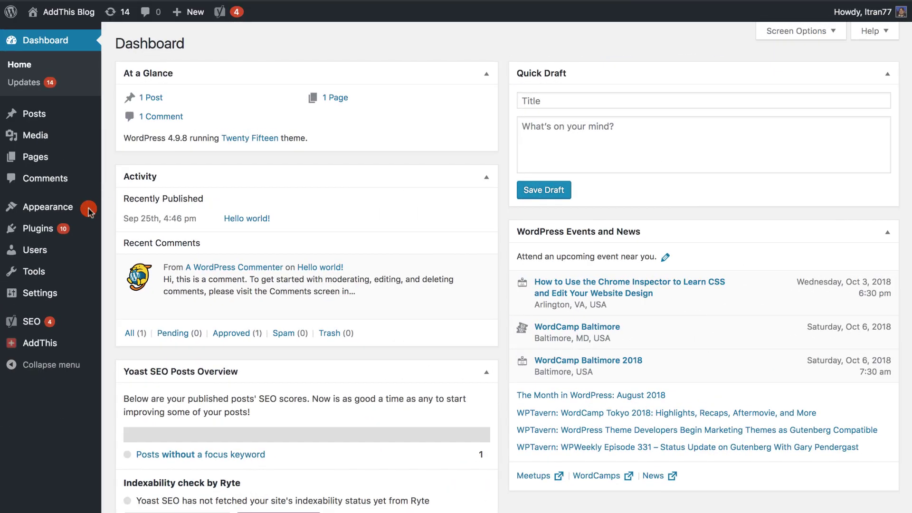
Open Theme Header (header.php) in the WordPress theme editor.
mouse_move(62, 206)
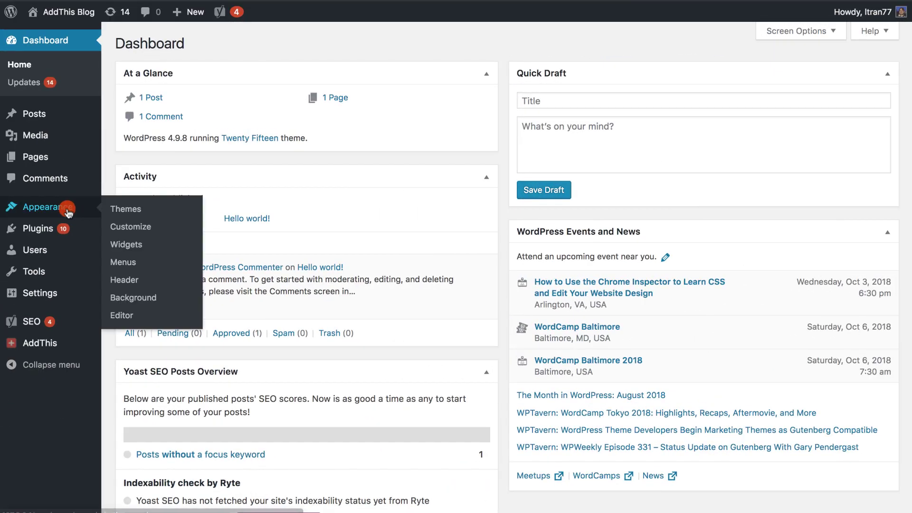
left_click(123, 317)
scroll(789, 285, "down", 5)
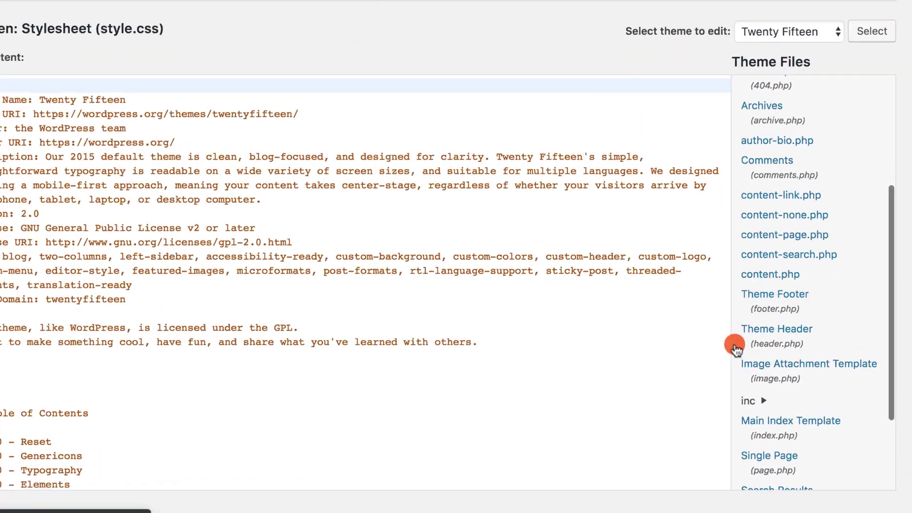
left_click(790, 330)
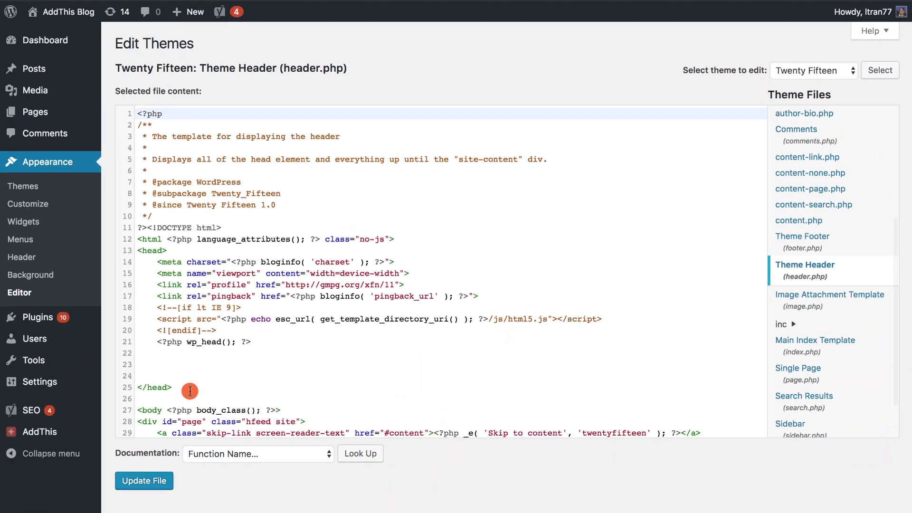
Paste the Quantcast consent code onto empty line 23, before the closing head tag.
left_click(146, 362)
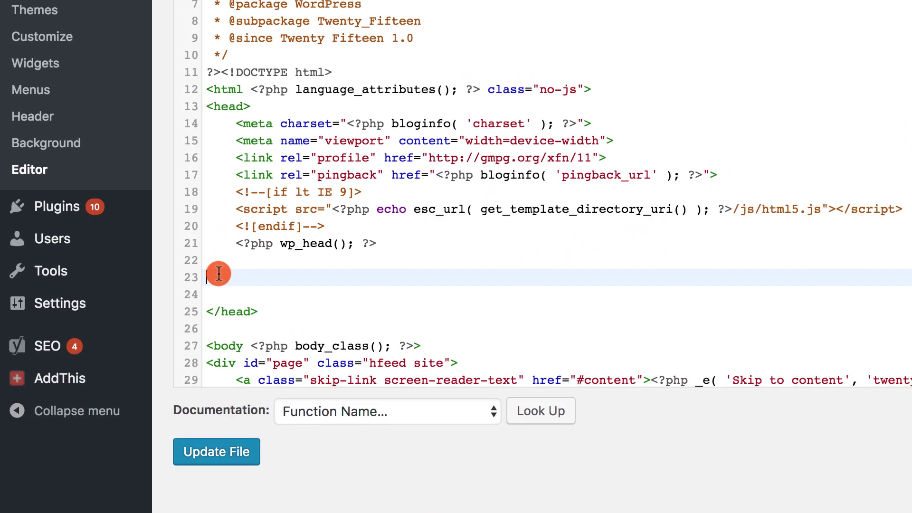
right_click(218, 276)
left_click(246, 350)
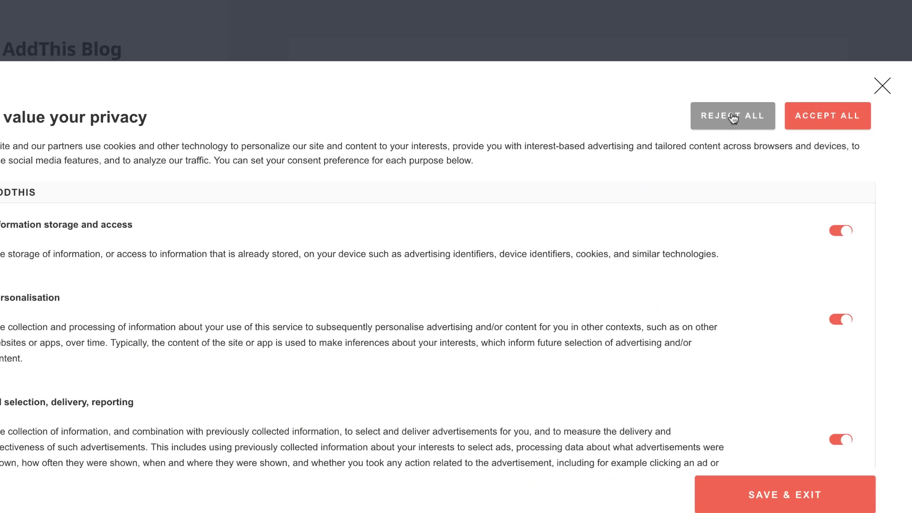
Add 'Default Value for Toggles': 'on' after 'Display UI': 'always' and update header.php.
left_click(733, 118)
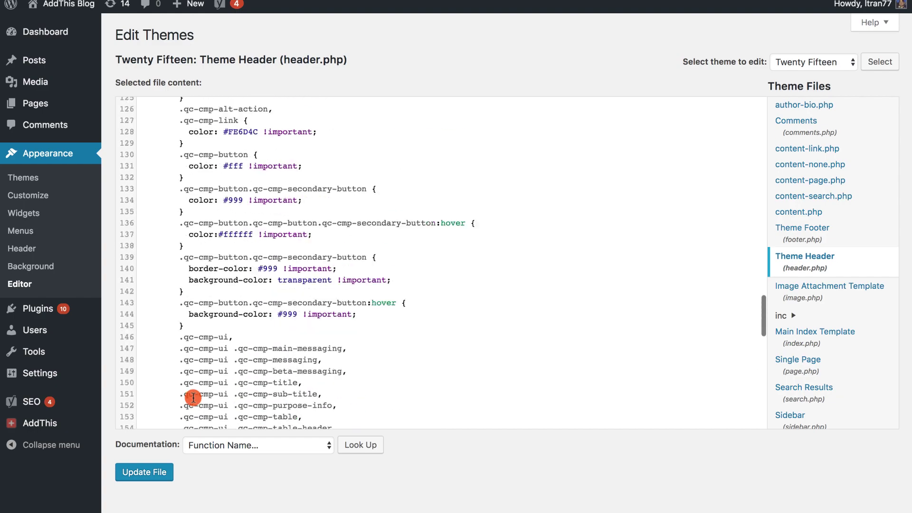
left_click(294, 384)
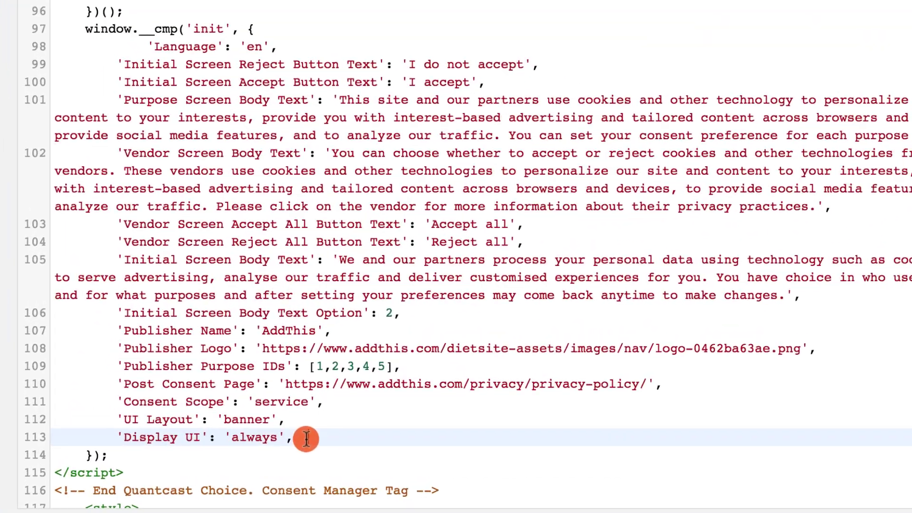
key("Return")
right_click(112, 469)
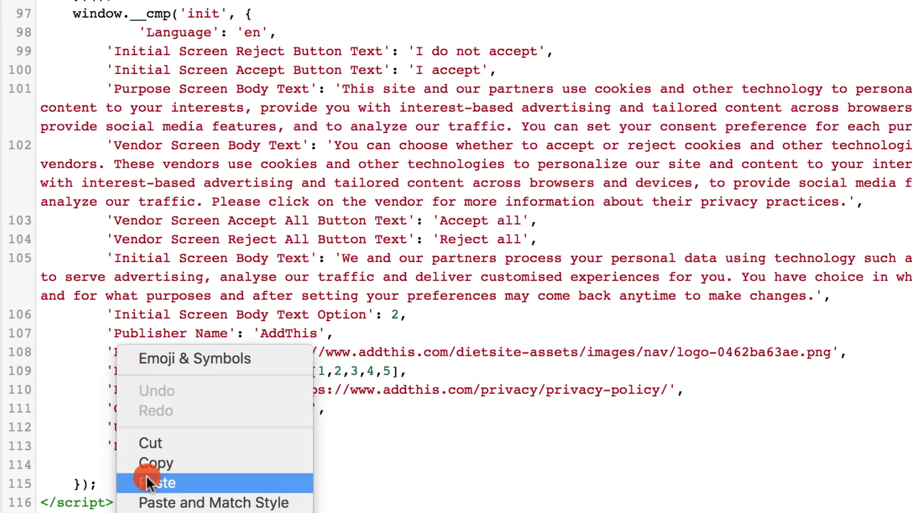
left_click(146, 477)
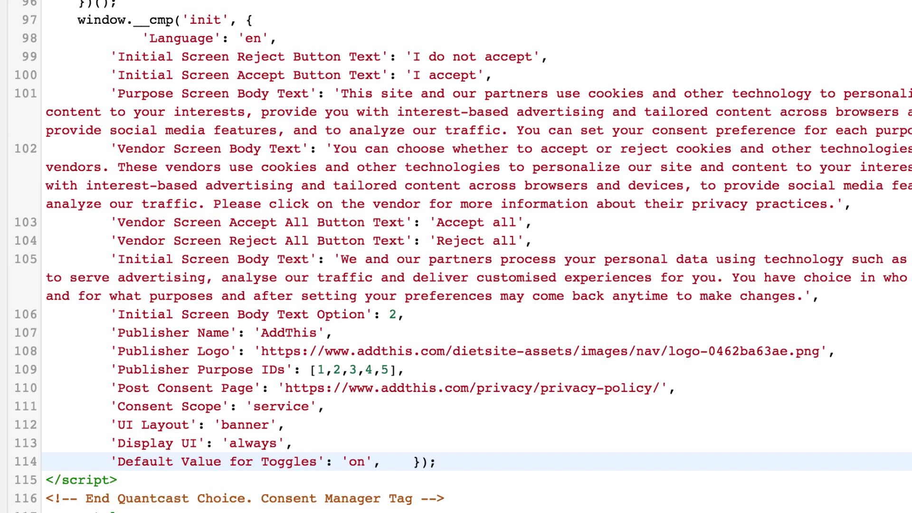
left_click(72, 499)
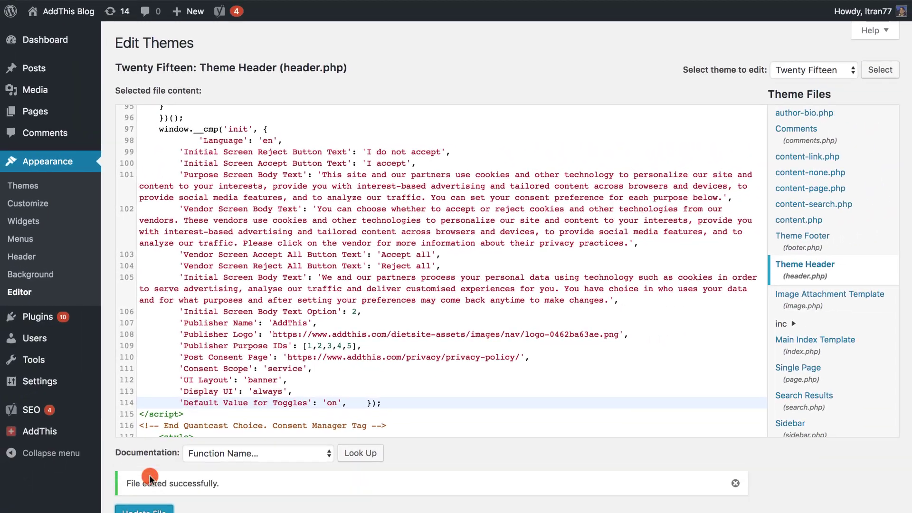
mouse_move(76, 9)
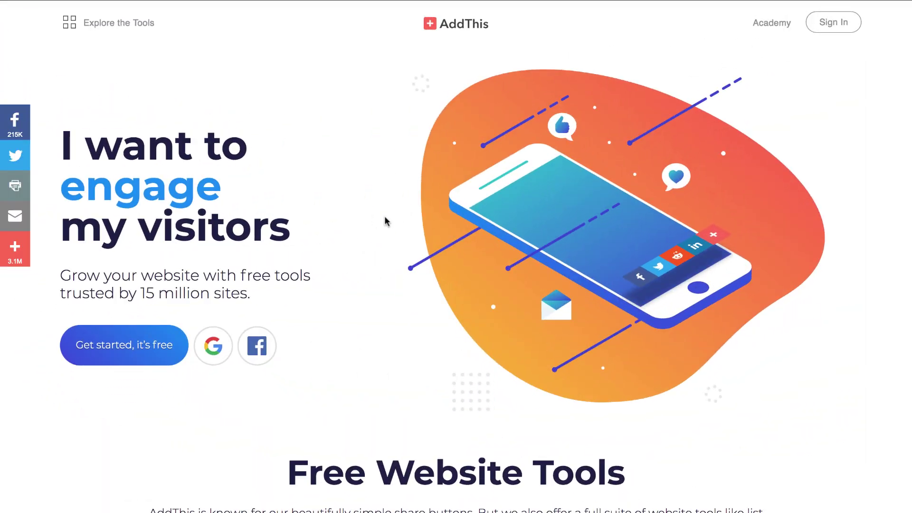
Open the consent purposes from the AddThis site's privacy banner and review them.
scroll(386, 222, "down", 1)
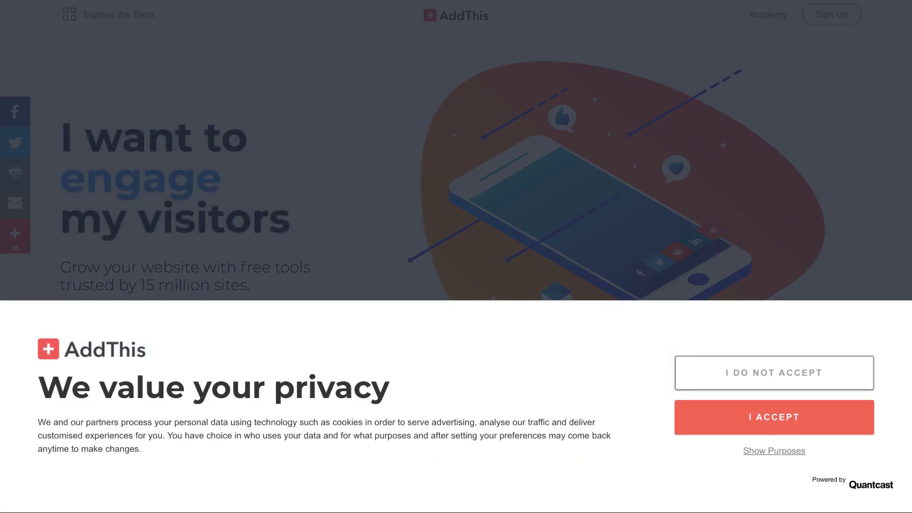
left_click(760, 451)
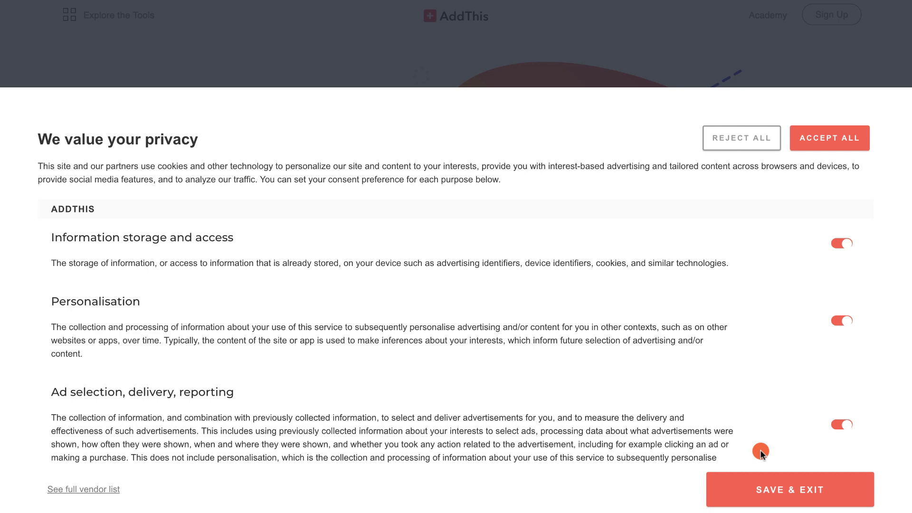
scroll(255, 378, "down", 6)
scroll(256, 379, "down", 4)
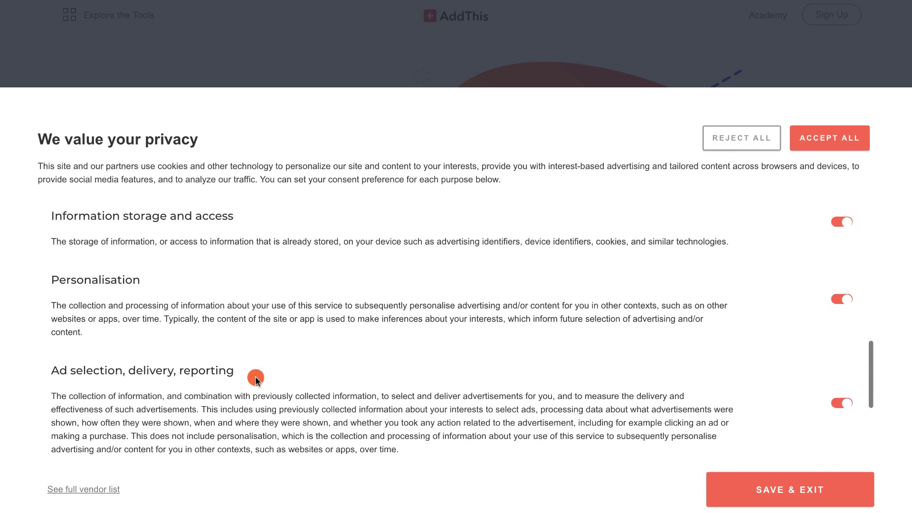
Review the full vendor list, then save choices with SAVE & EXIT.
left_click(83, 490)
scroll(283, 408, "down", 1)
scroll(284, 408, "down", 20)
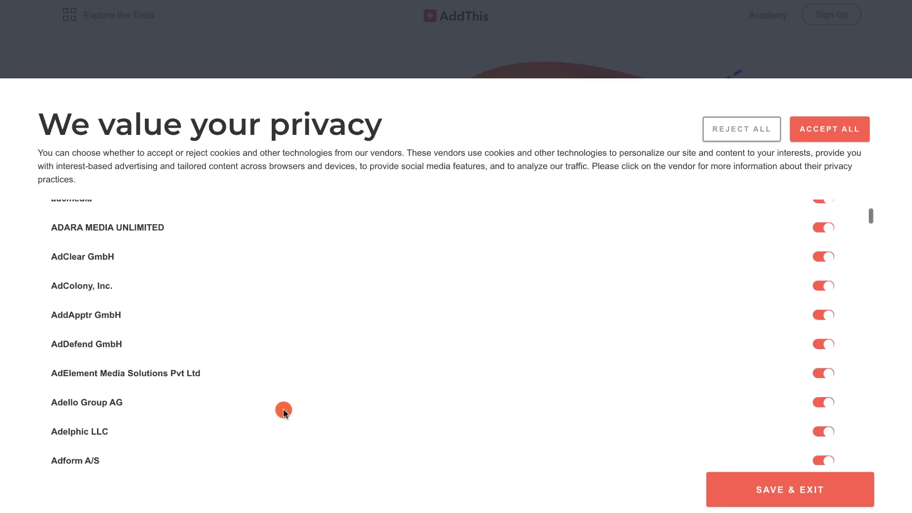
scroll(283, 408, "down", 20)
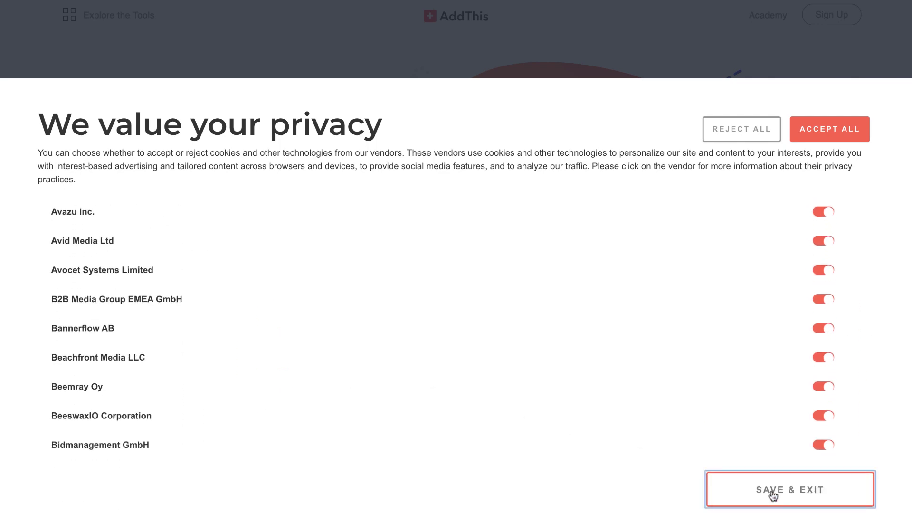
left_click(790, 490)
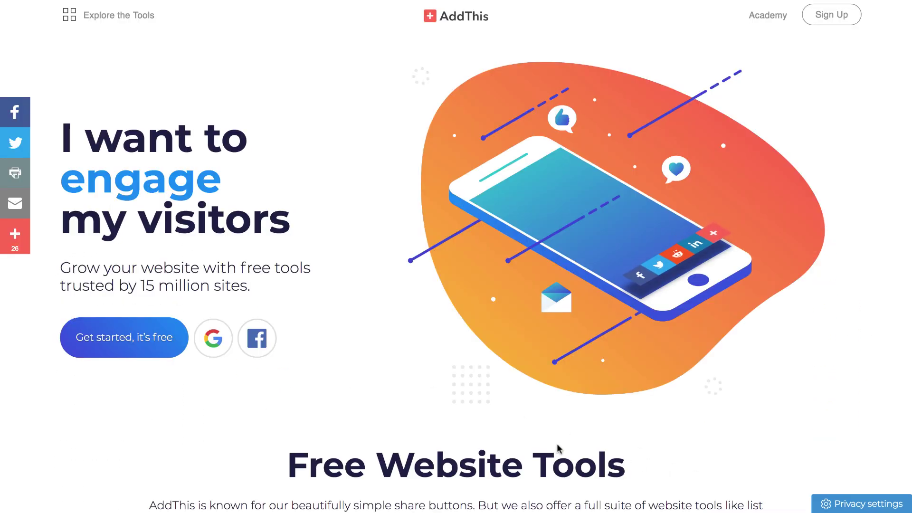